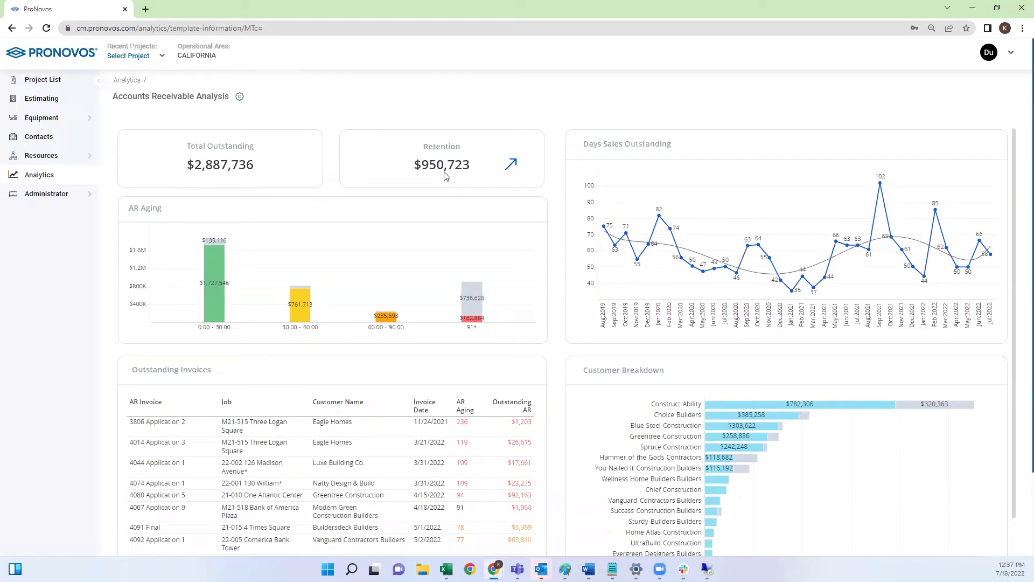
Step: Open the Retention card's per-project retainage breakdown, then close it
click(508, 171)
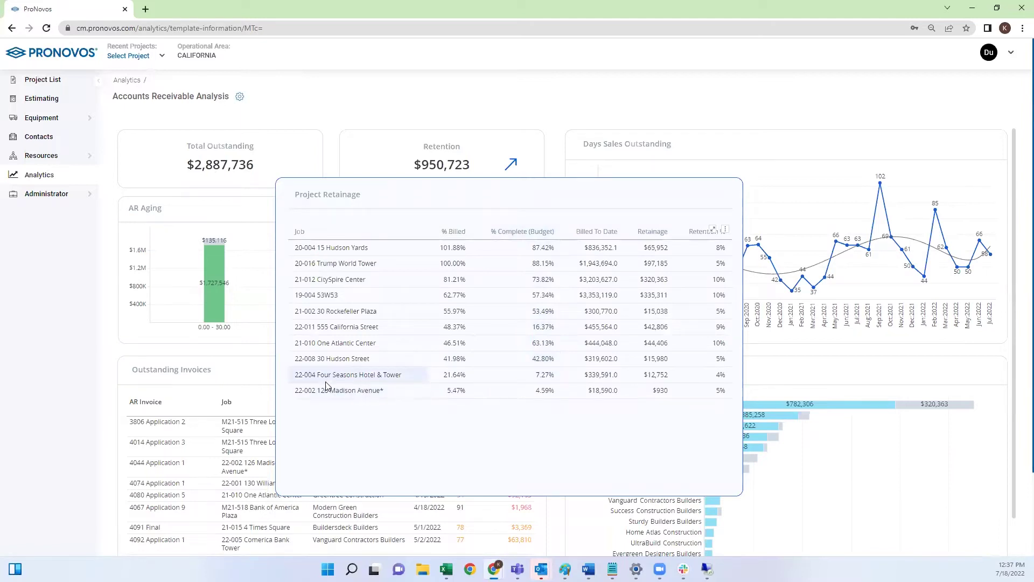
click(116, 348)
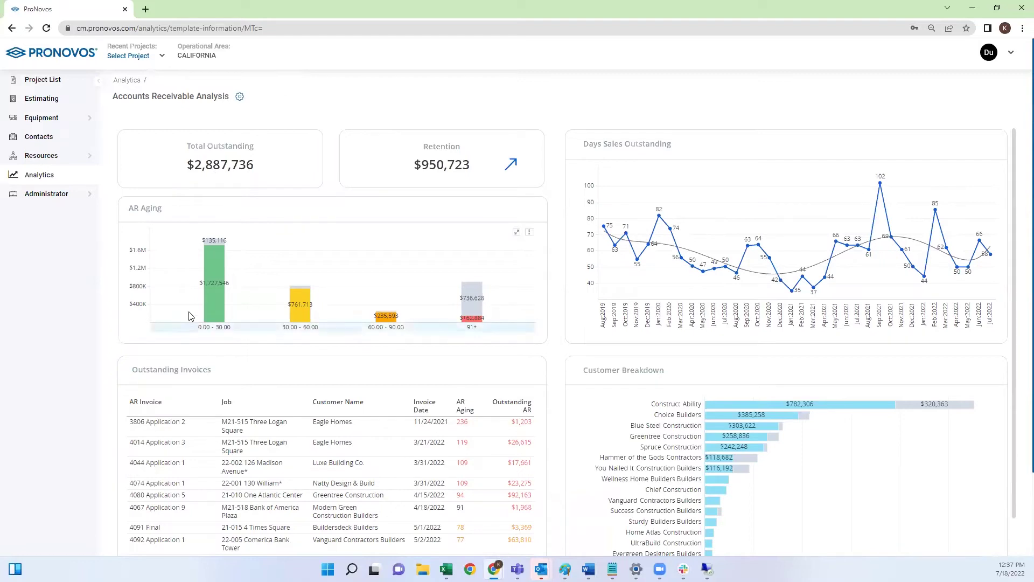
Step: Select the green 0–30 day bar in the AR Aging chart
click(212, 312)
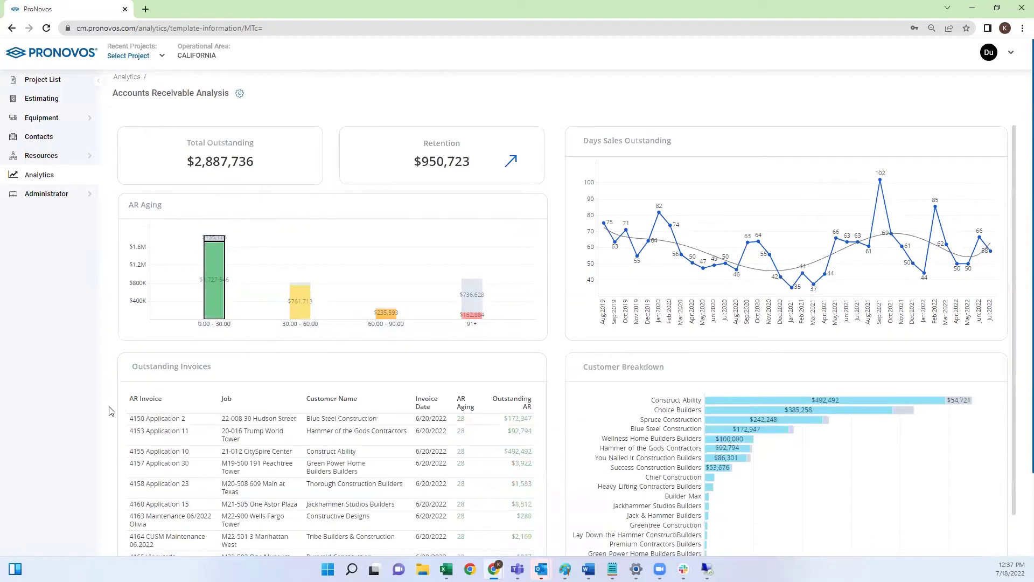
scroll(162, 388, down, 2)
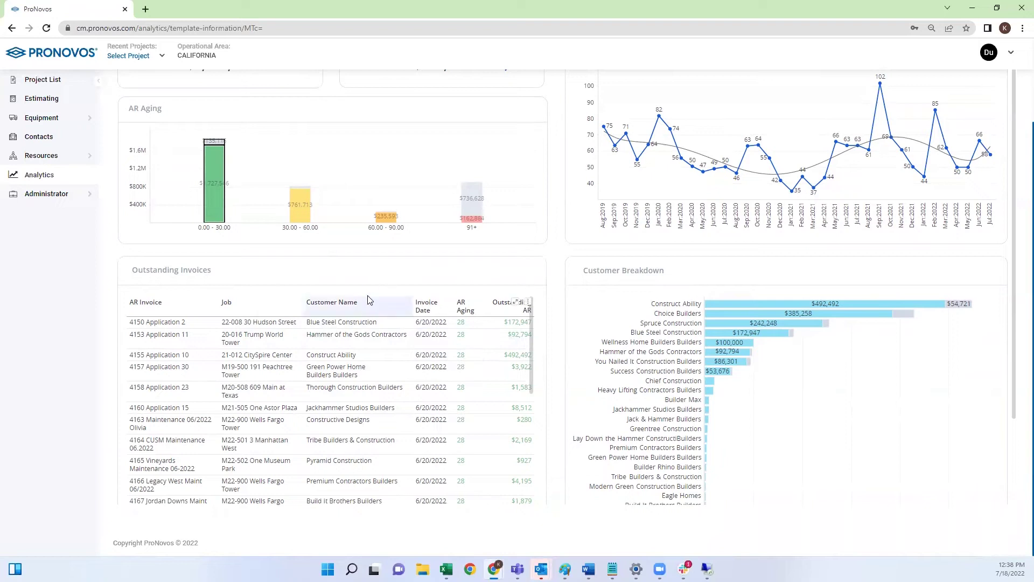
mouse_move(254, 307)
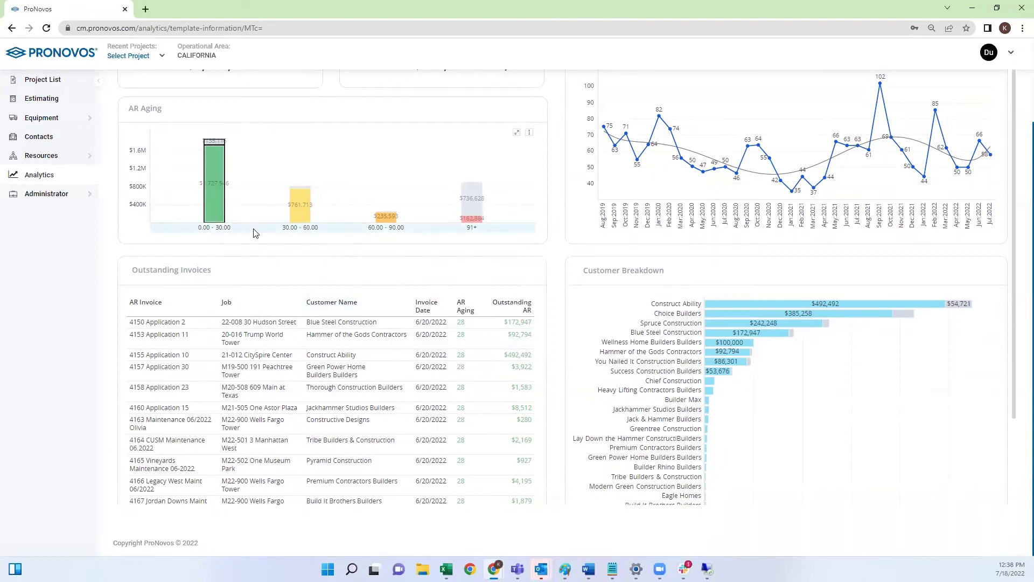
scroll(646, 226, up, 3)
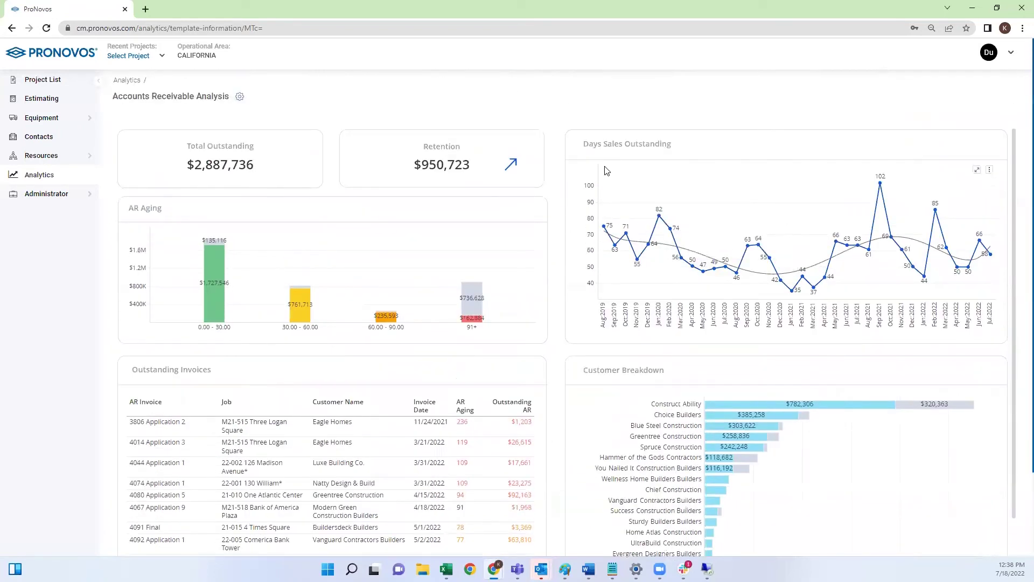
mouse_move(760, 289)
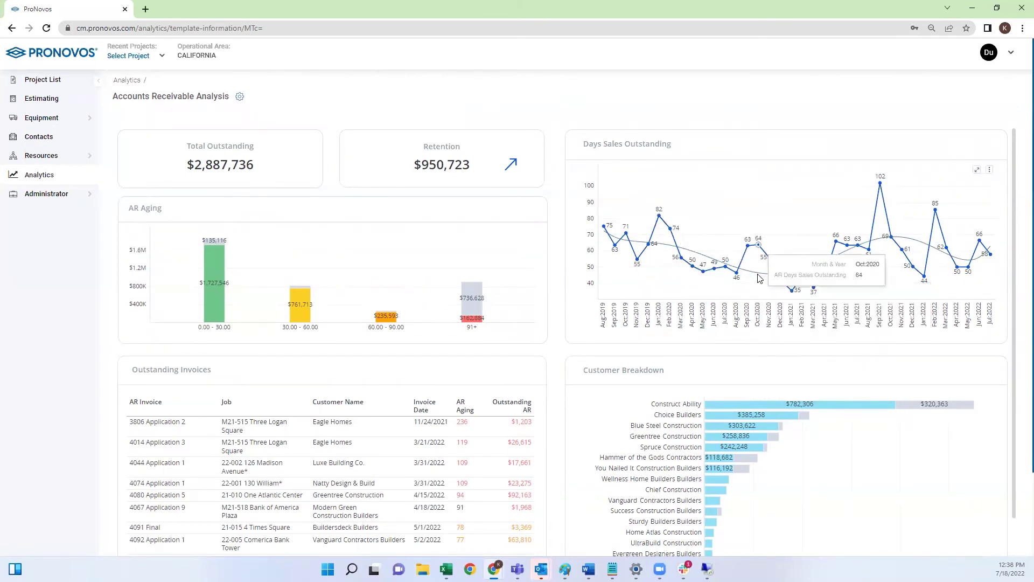
mouse_move(759, 244)
scroll(715, 442, down, 3)
scroll(723, 457, up, 3)
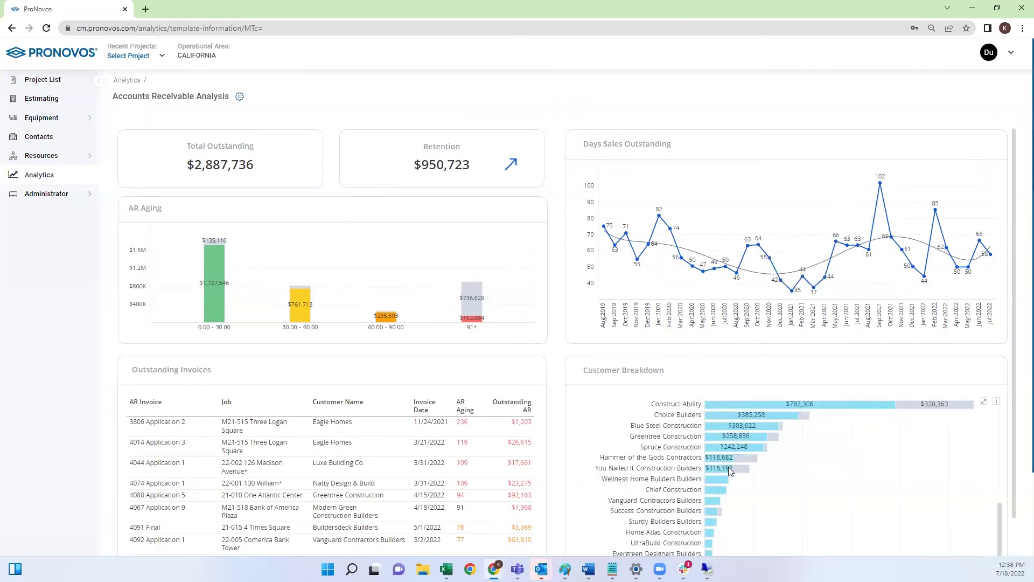
scroll(724, 461, down, 3)
scroll(696, 428, up, 3)
click(837, 408)
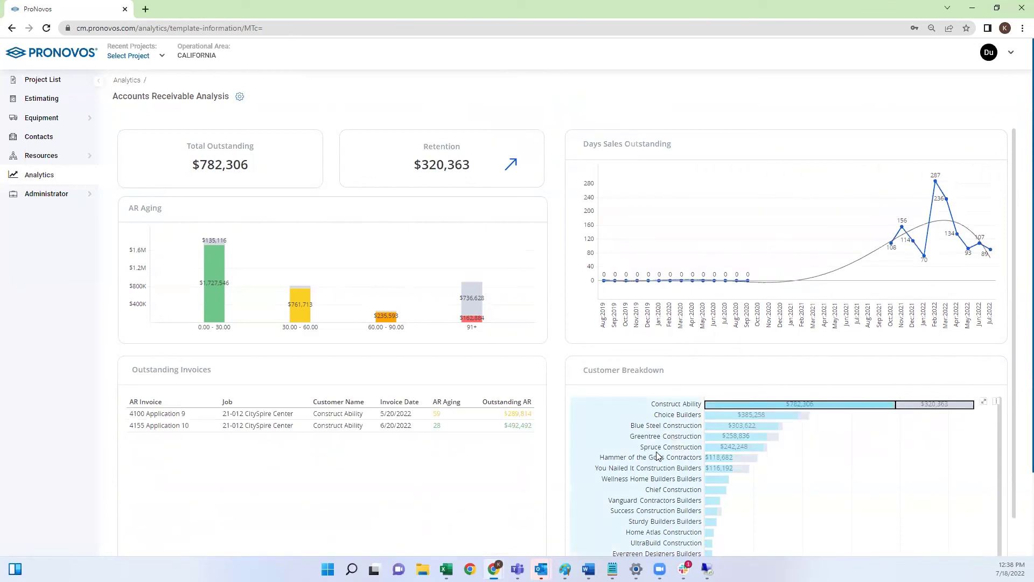
click(651, 426)
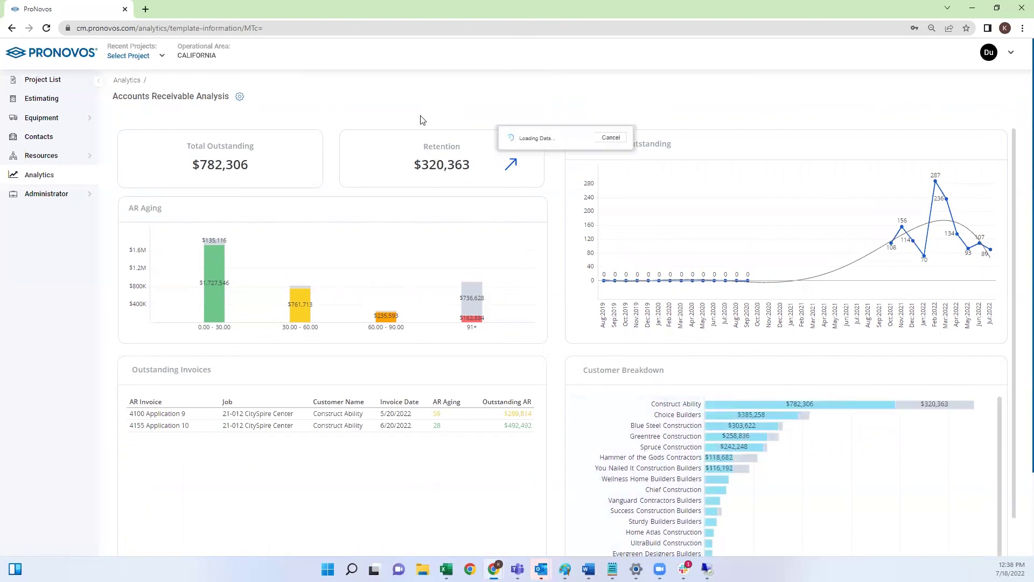